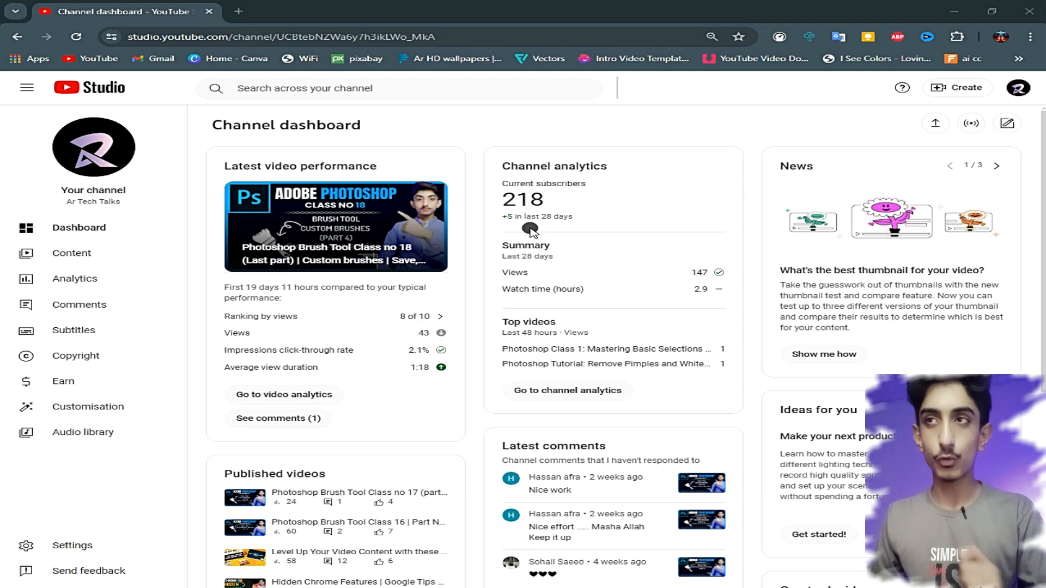
- Open the details page of the "Photoshop Brush Tool Class no 18" video from the channel's content list
left_click(117, 254)
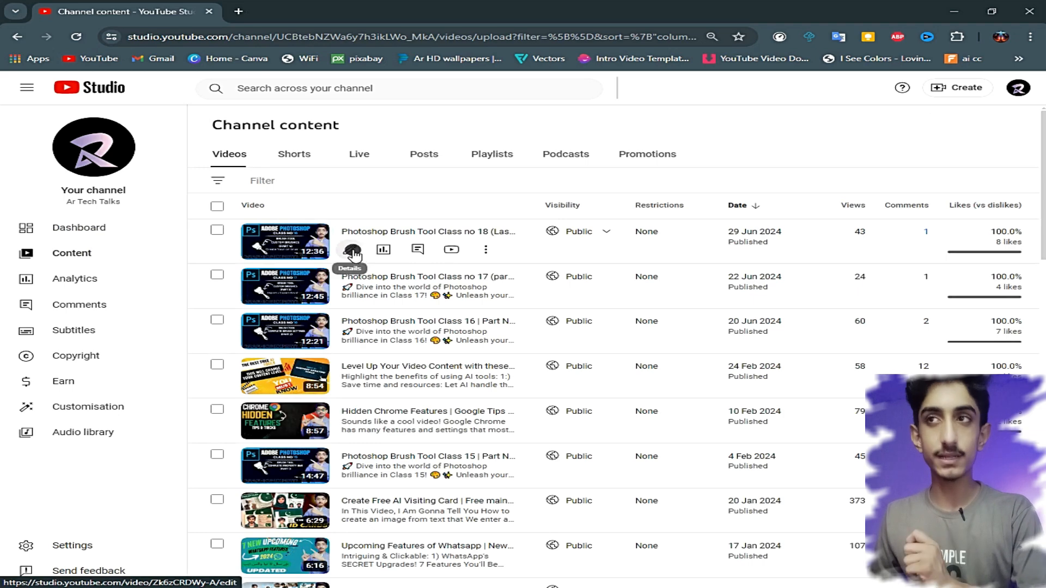
left_click(350, 251)
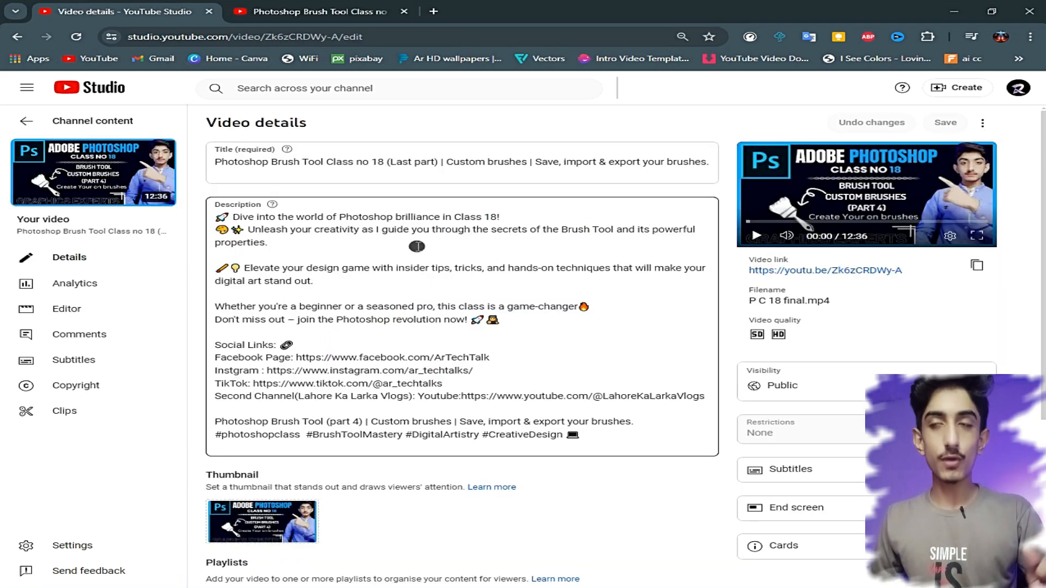
- View the published Class no 18 video on YouTube, start playback and turn on its captions
mouse_move(162, 159)
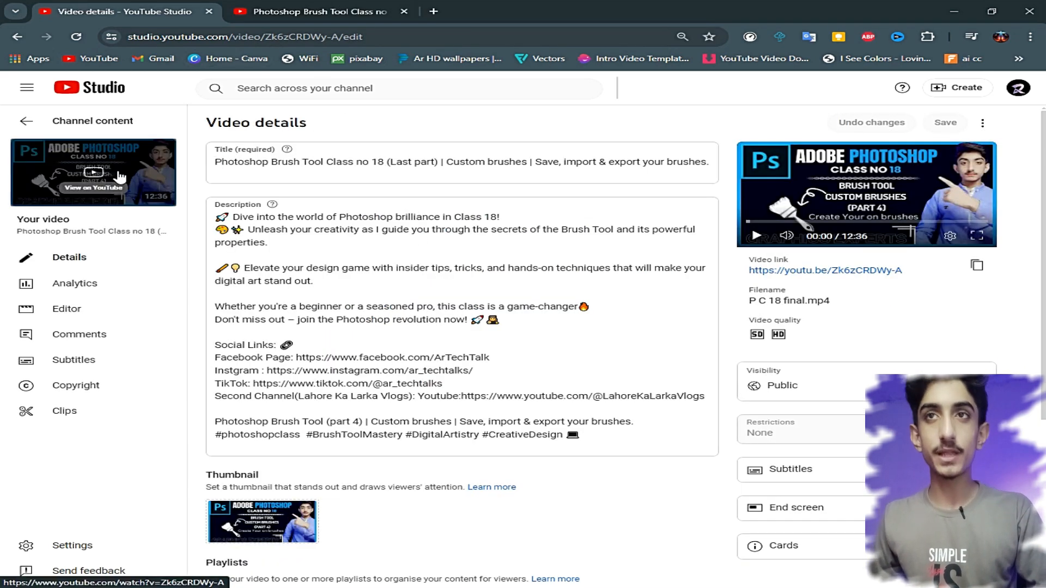
left_click(345, 20)
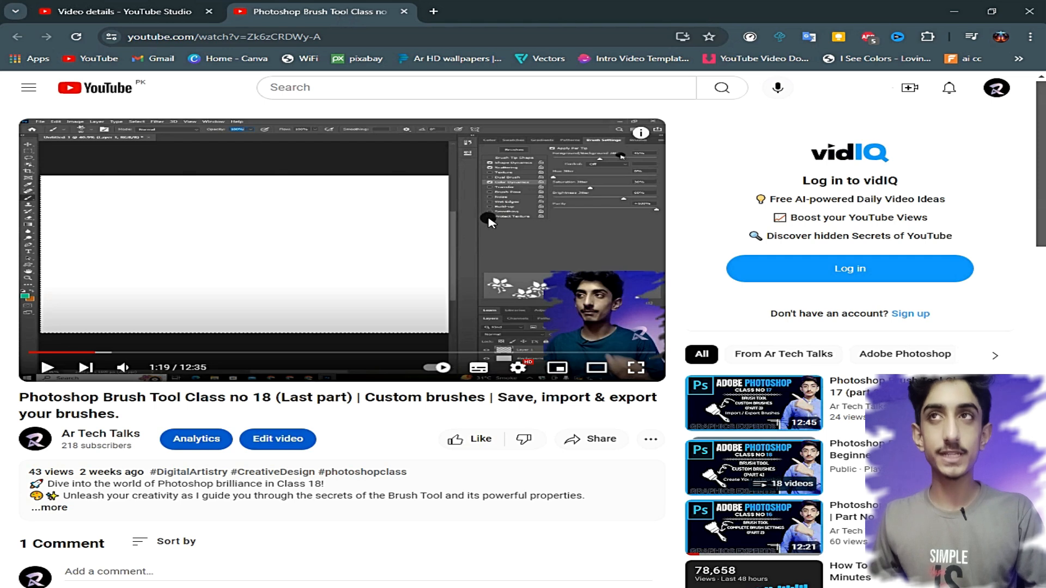
left_click(470, 231)
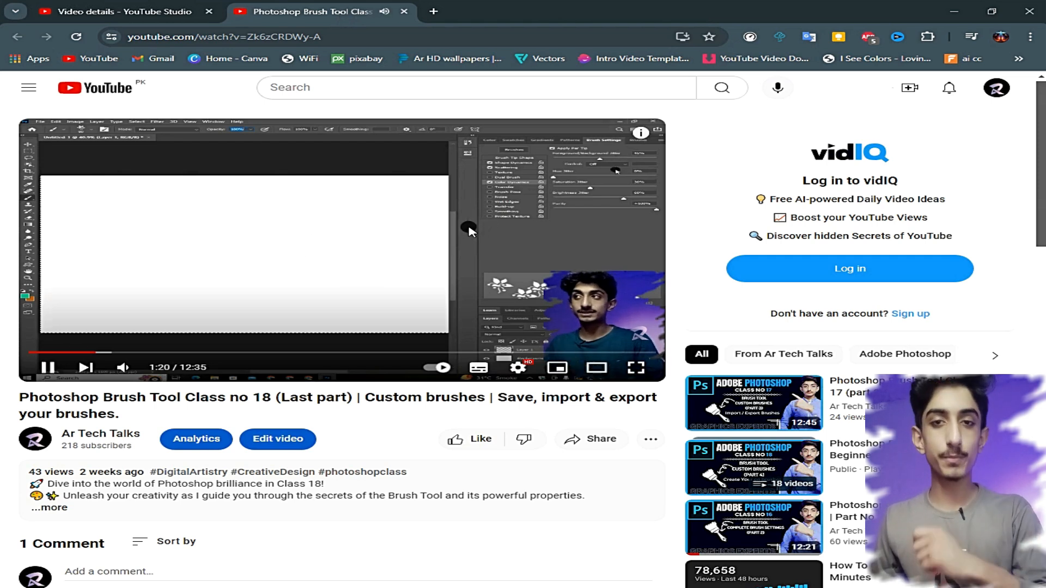
left_click(481, 371)
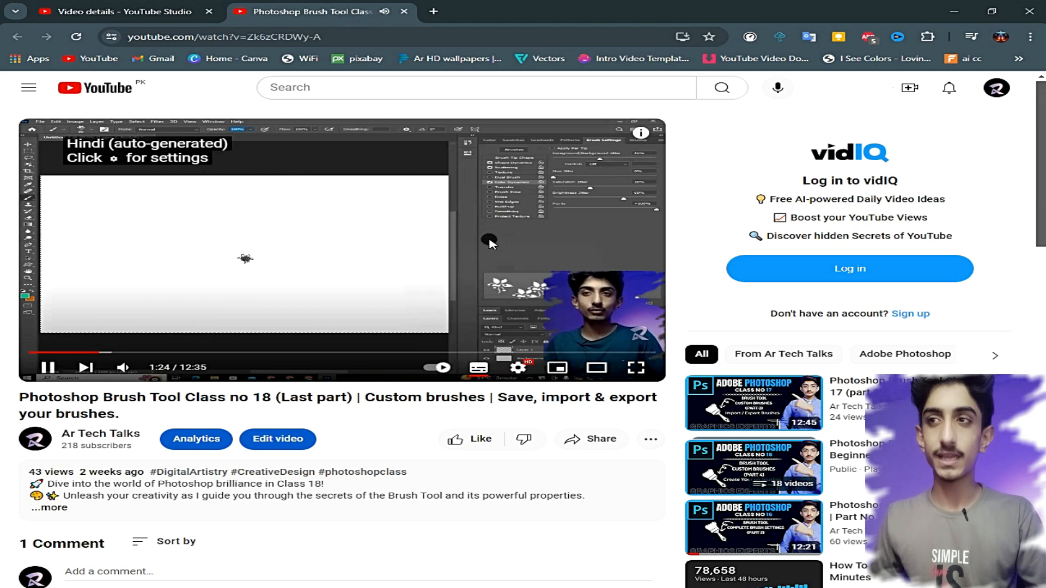
- Pause the video and open its list of available subtitle tracks
key("space")
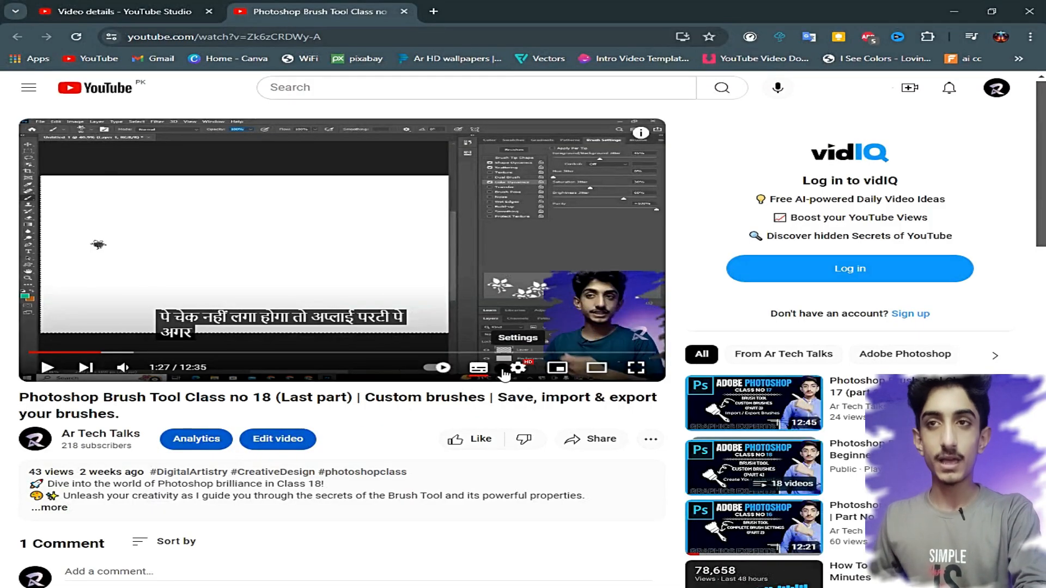
left_click(520, 369)
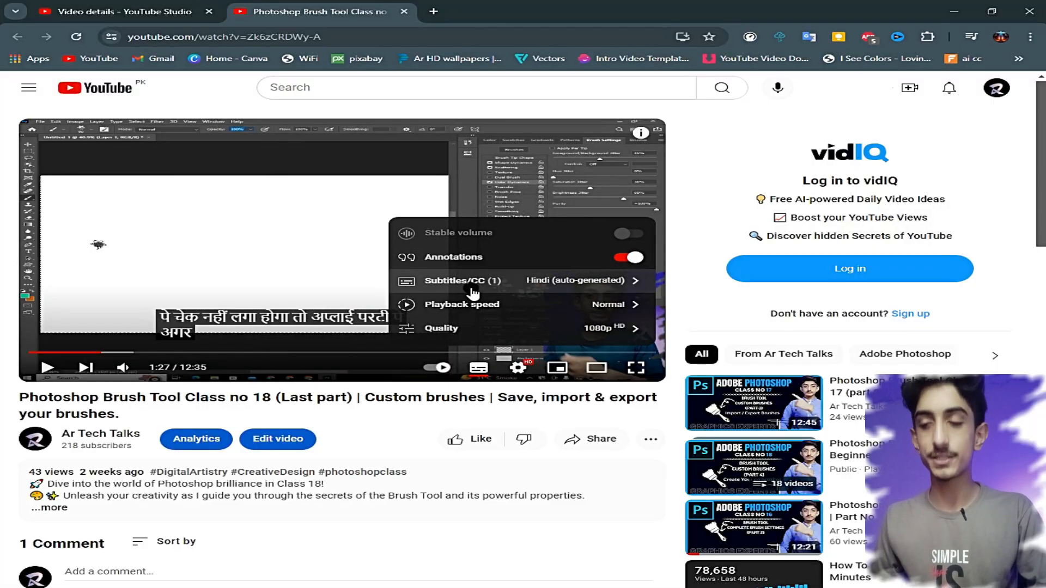
left_click(456, 289)
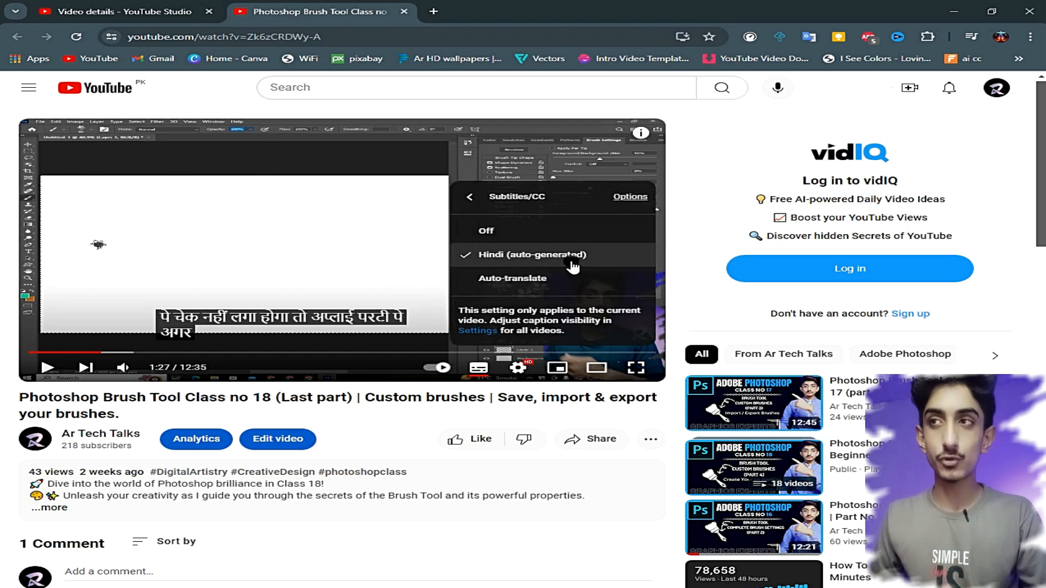
- Return to the video's details in YouTube Studio and check its language and caption certification settings among the extra options
left_click(144, 12)
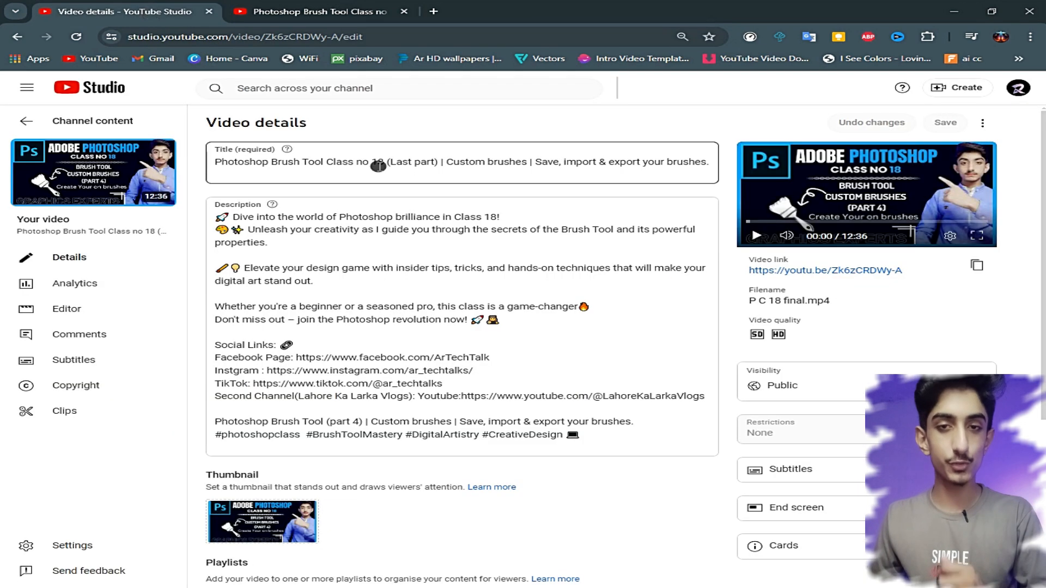
left_click(308, 197)
scroll(464, 358, "down", 5)
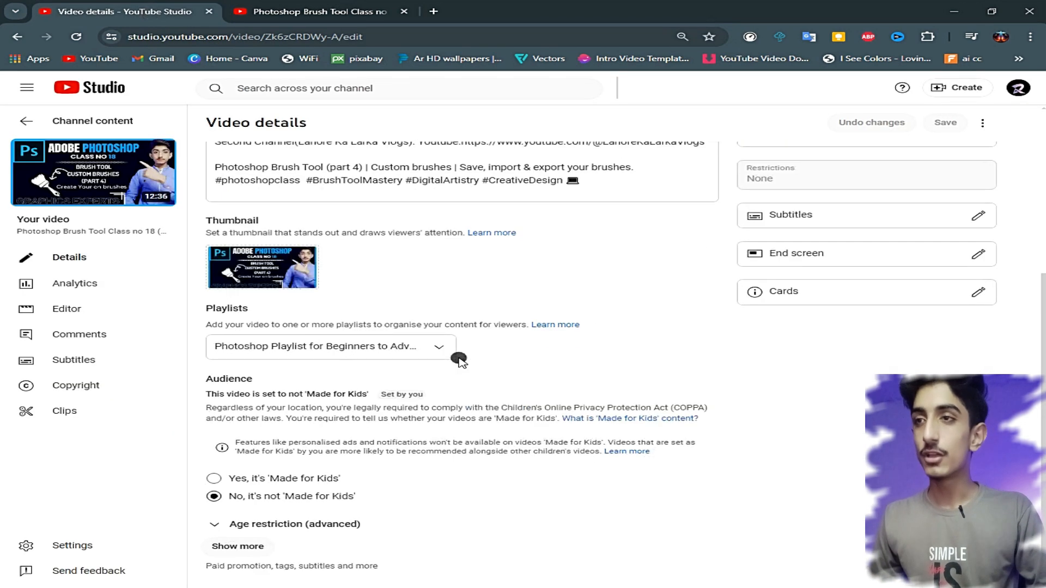
left_click(264, 548)
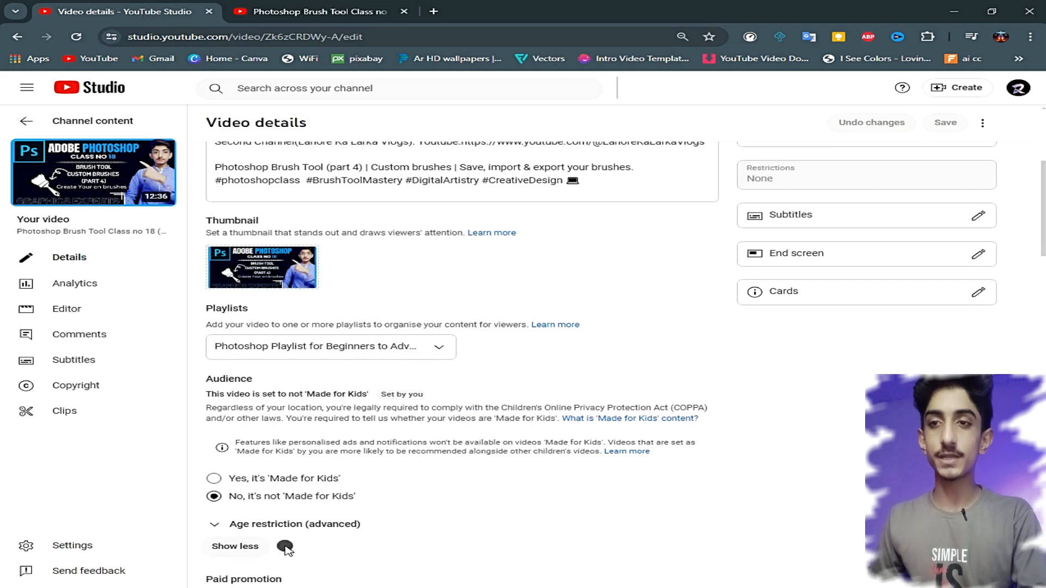
scroll(289, 483, "down", 15)
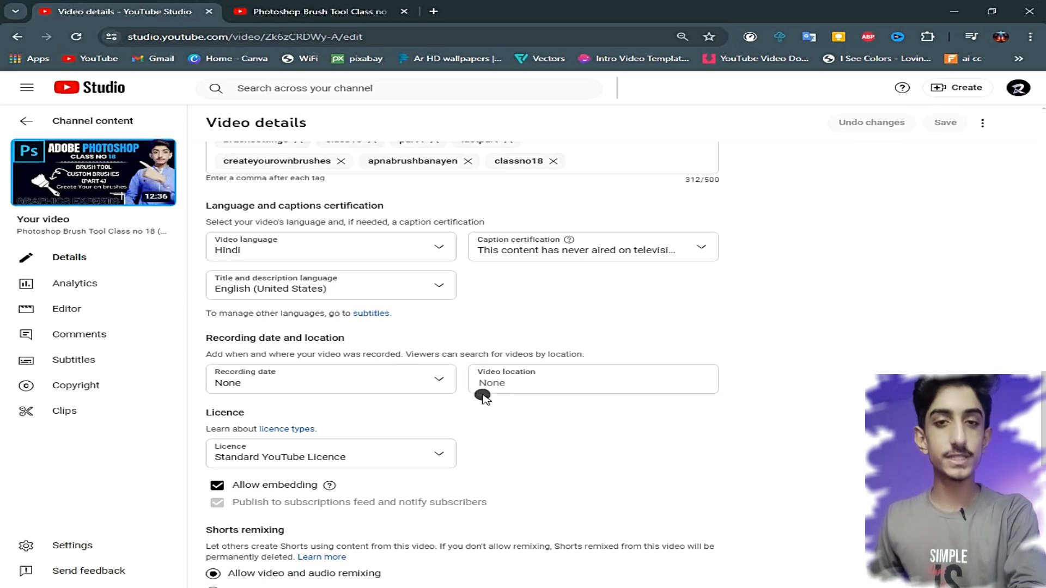
scroll(646, 424, "up", 15)
scroll(649, 425, "up", 1)
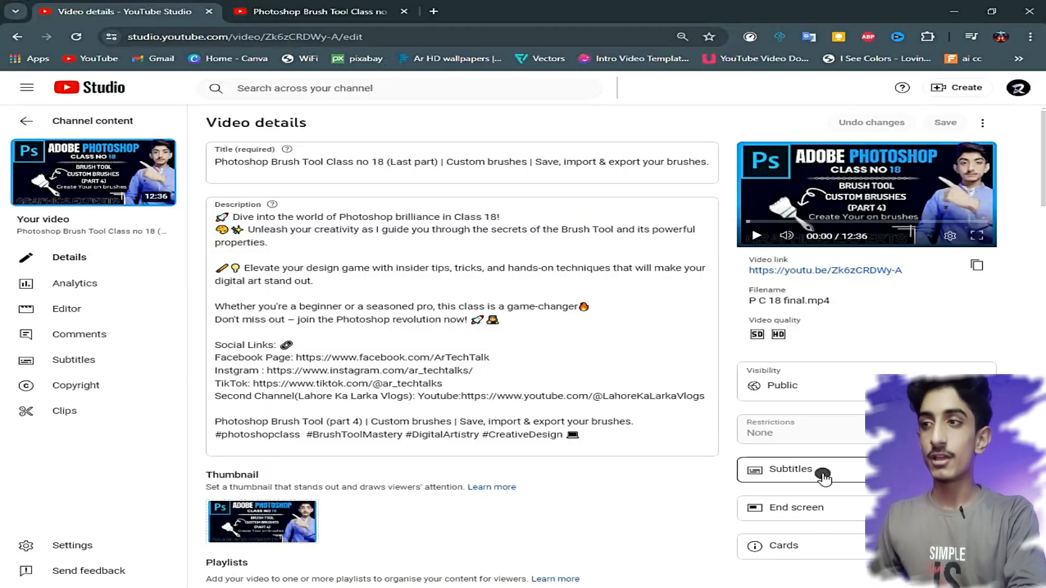
- Open the video's subtitles for editing, review the Hindi captions and publish them
left_click(829, 475)
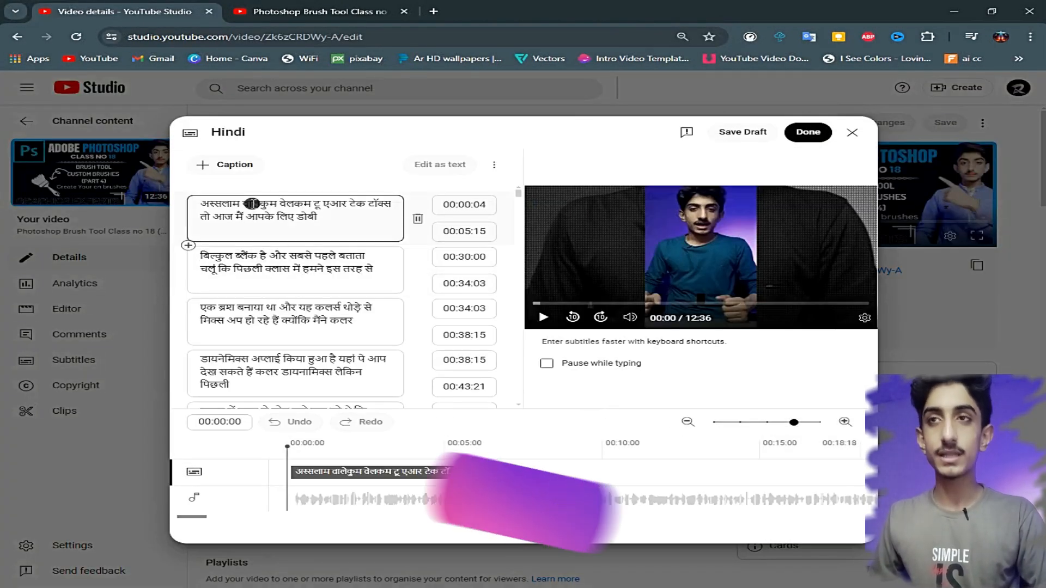
scroll(283, 306, "down", 8)
scroll(259, 351, "down", 10)
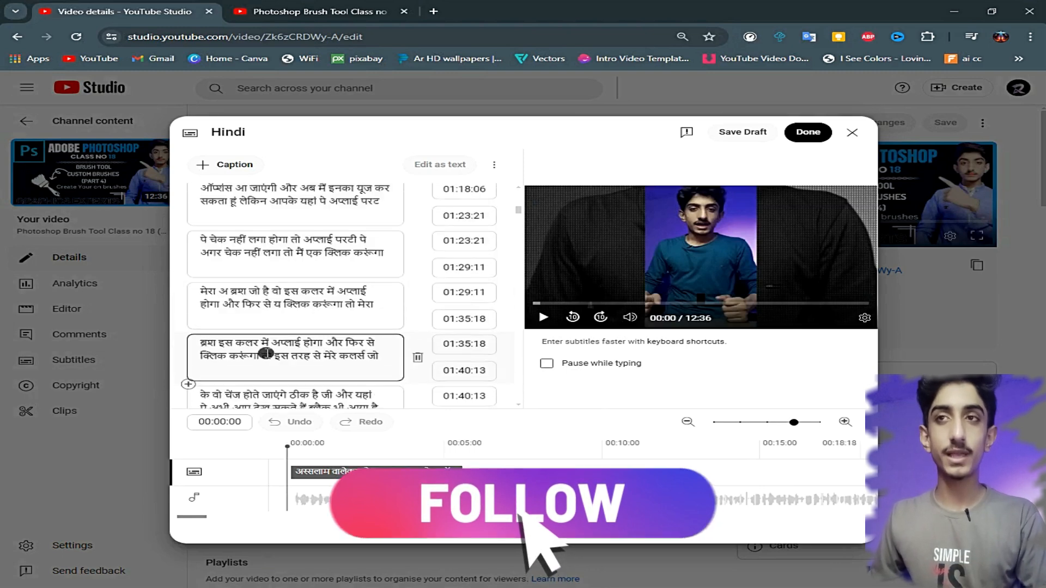
scroll(293, 354, "down", 5)
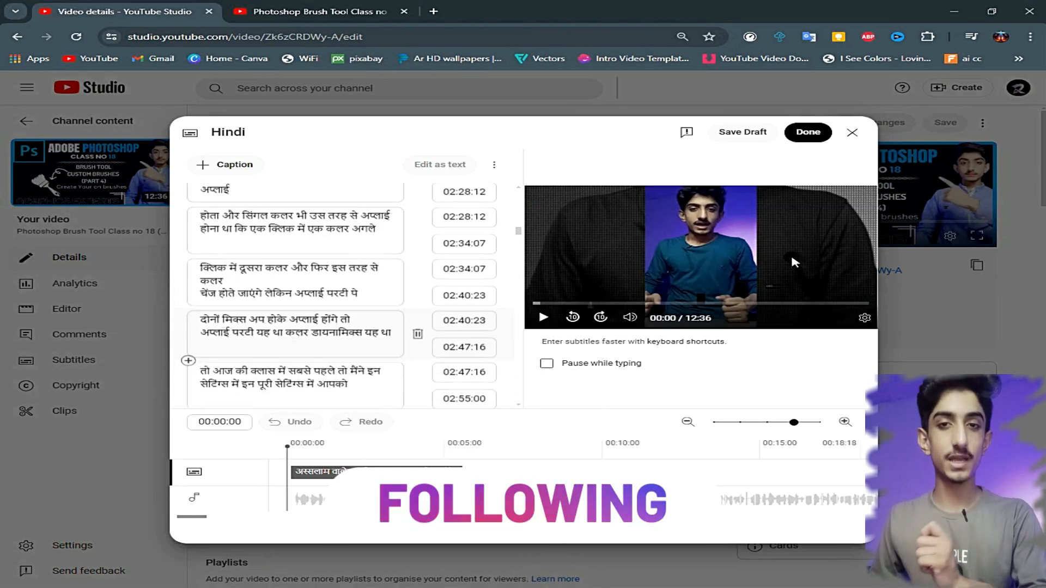
left_click(802, 134)
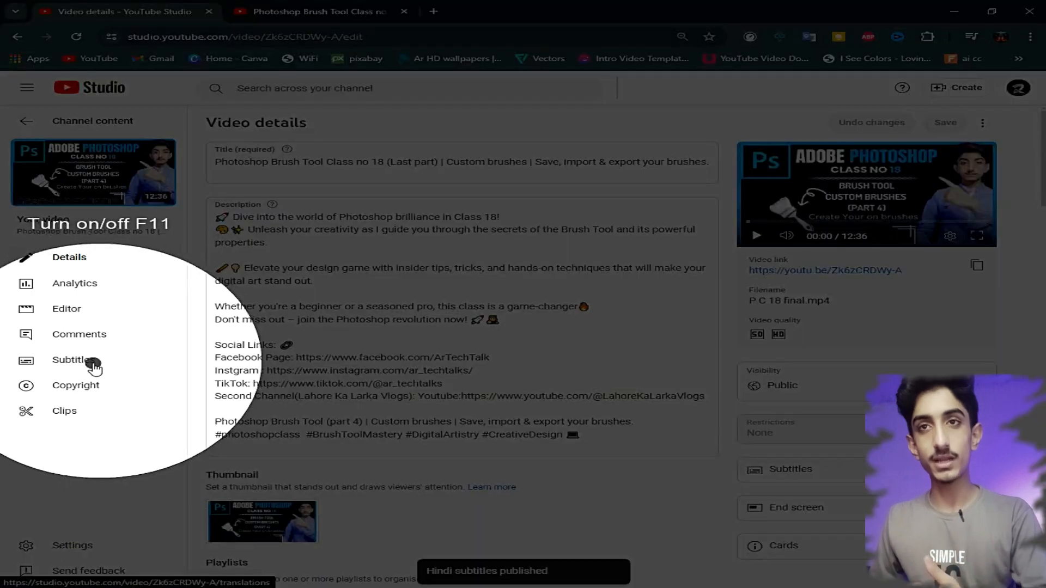
- Add English (United States) subtitles to the video by auto-translating the existing captions
left_click(98, 363)
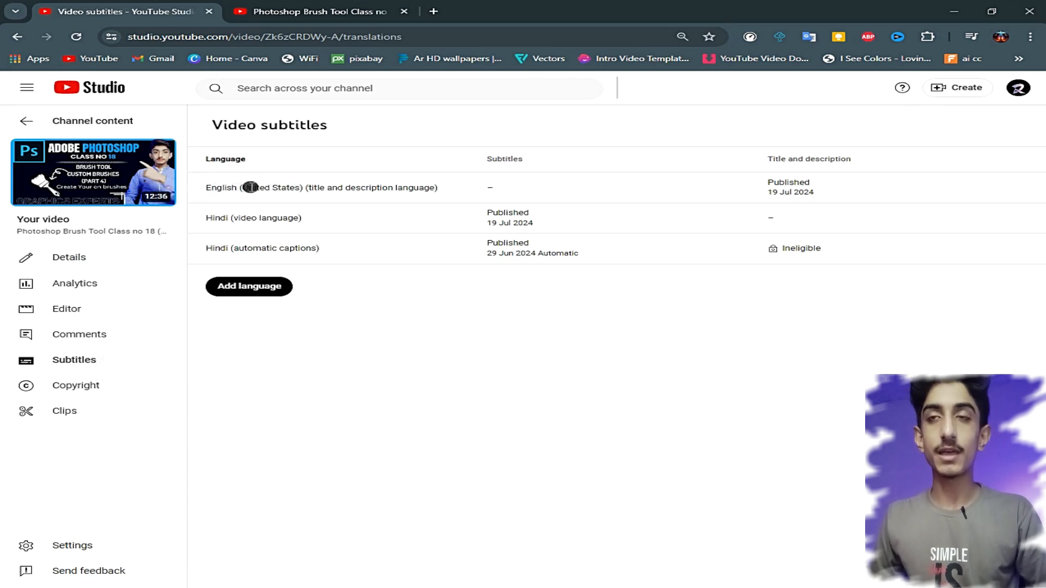
left_click_drag(272, 188, 302, 188)
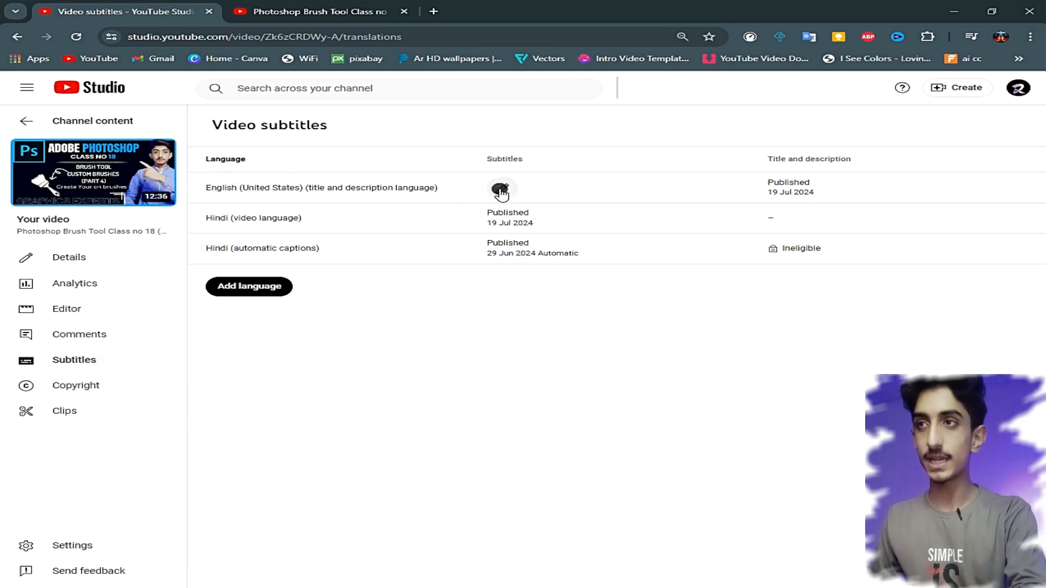
key("F11")
key("F11")
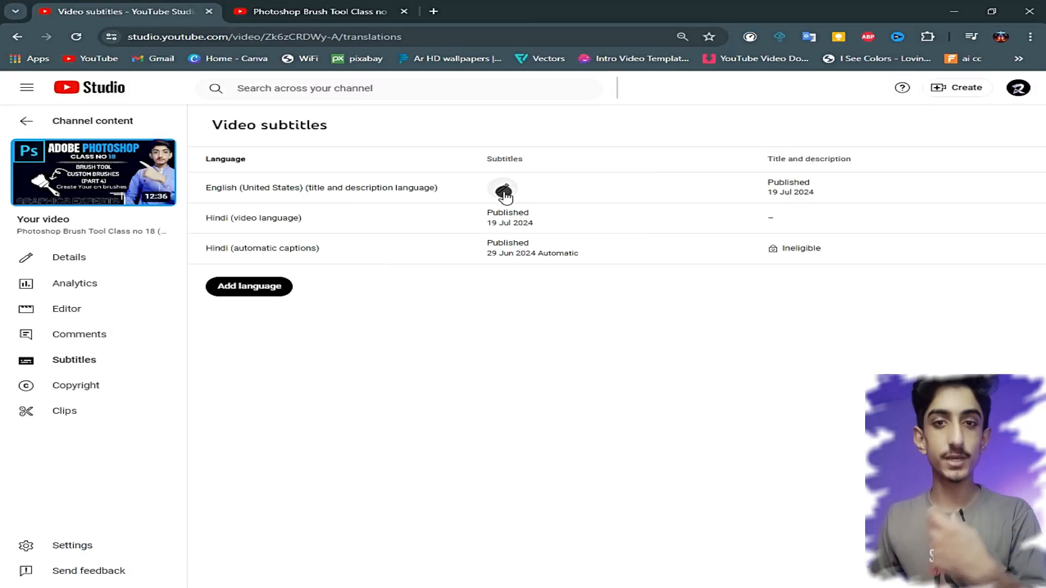
left_click(504, 191)
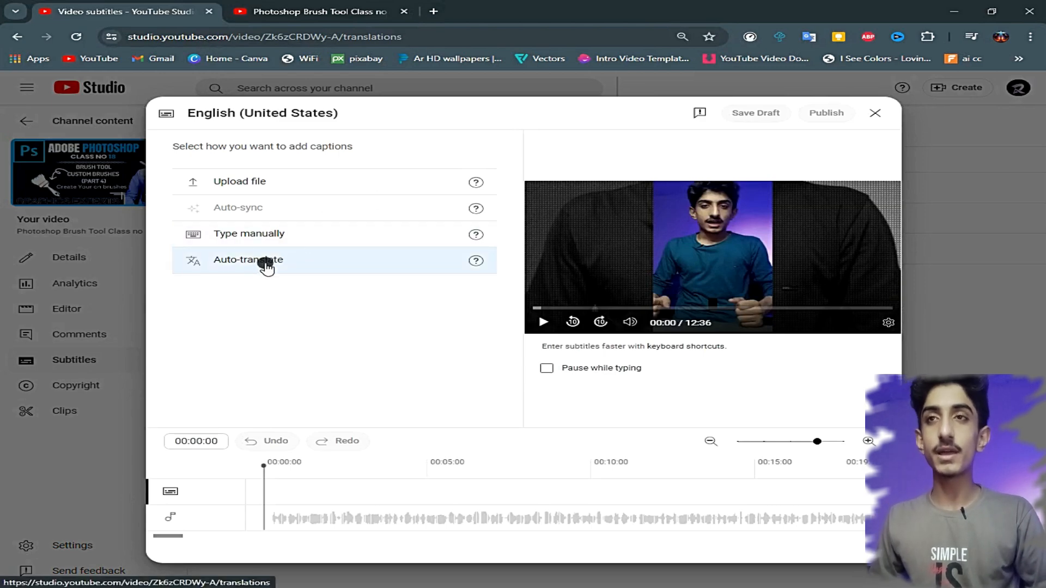
key("F11")
key("F11")
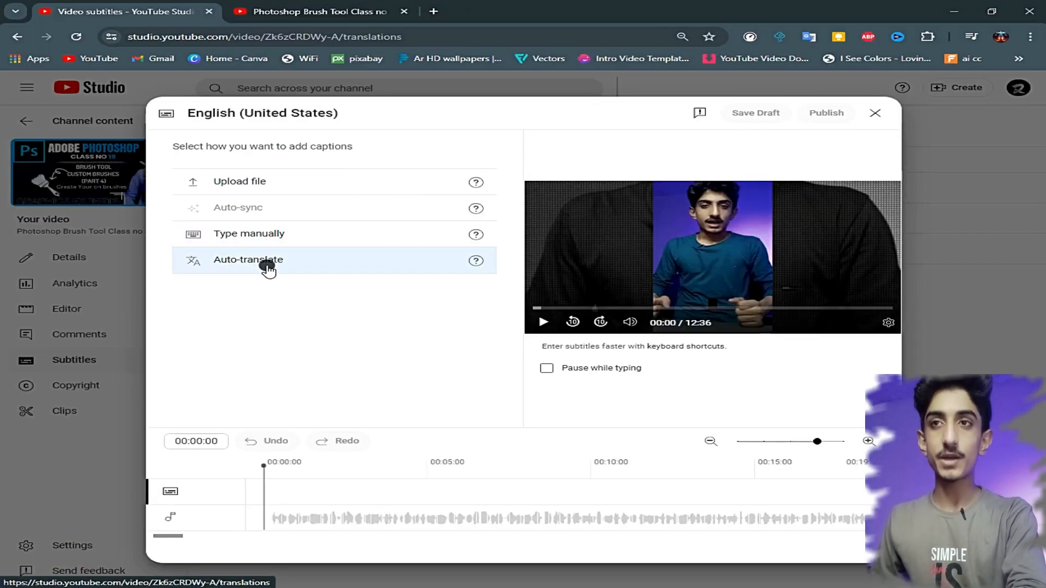
left_click(268, 267)
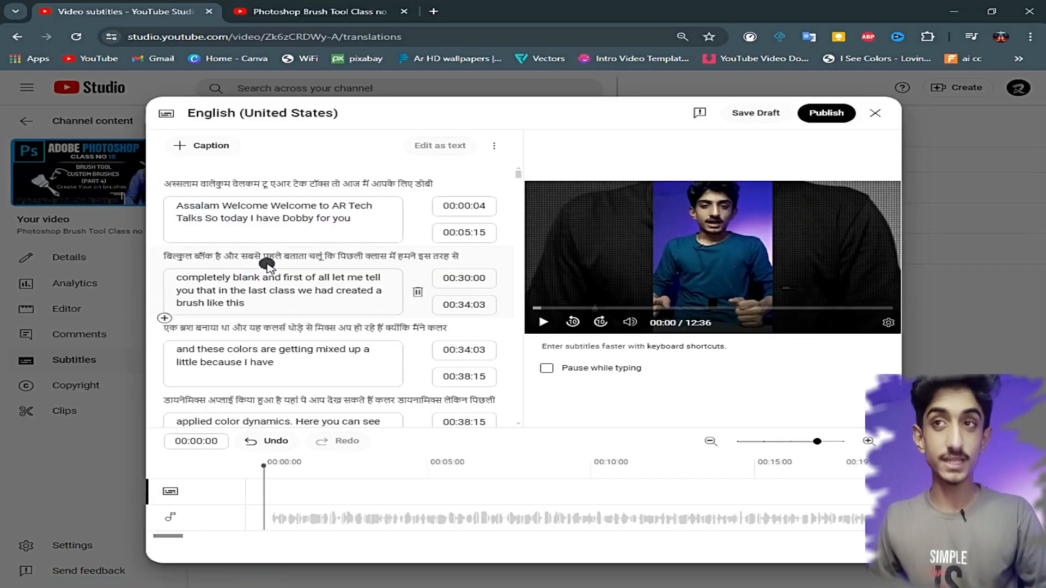
- Remove the opening word "Assalam" and the repeated "Welcome" from the first English caption
scroll(321, 250, "down", 15)
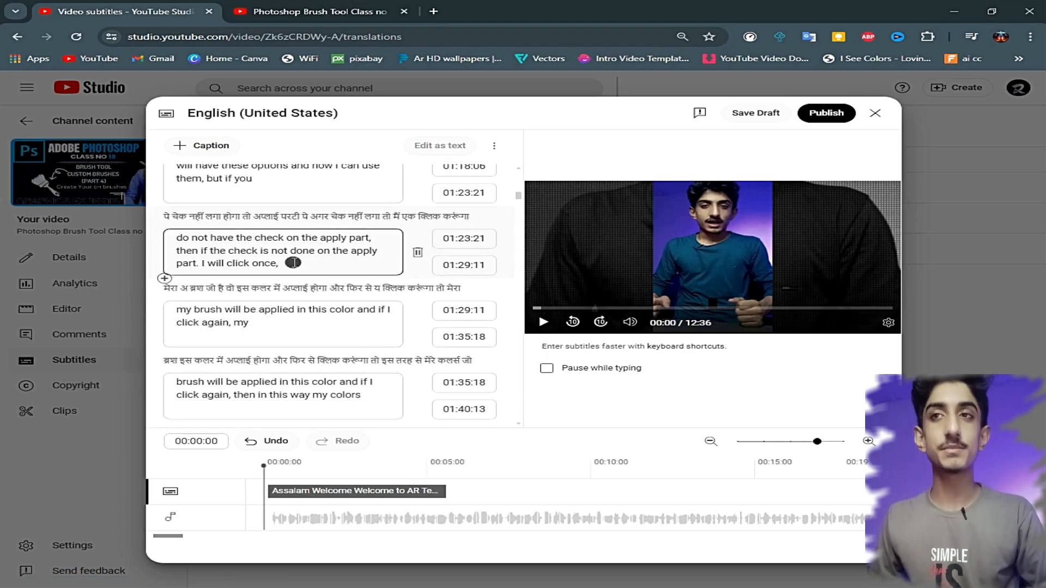
scroll(310, 267, "down", 10)
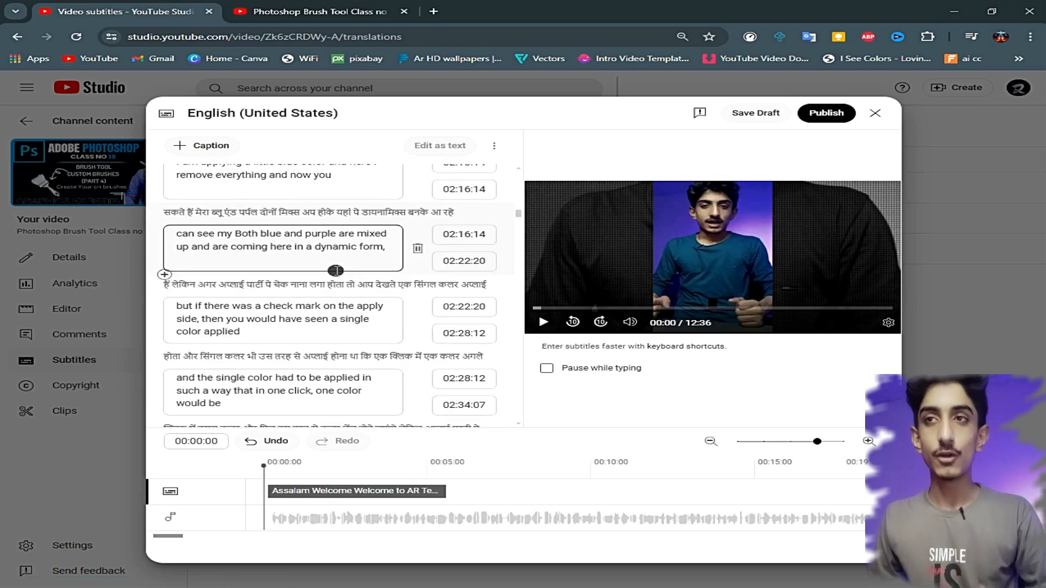
scroll(337, 271, "up", 20)
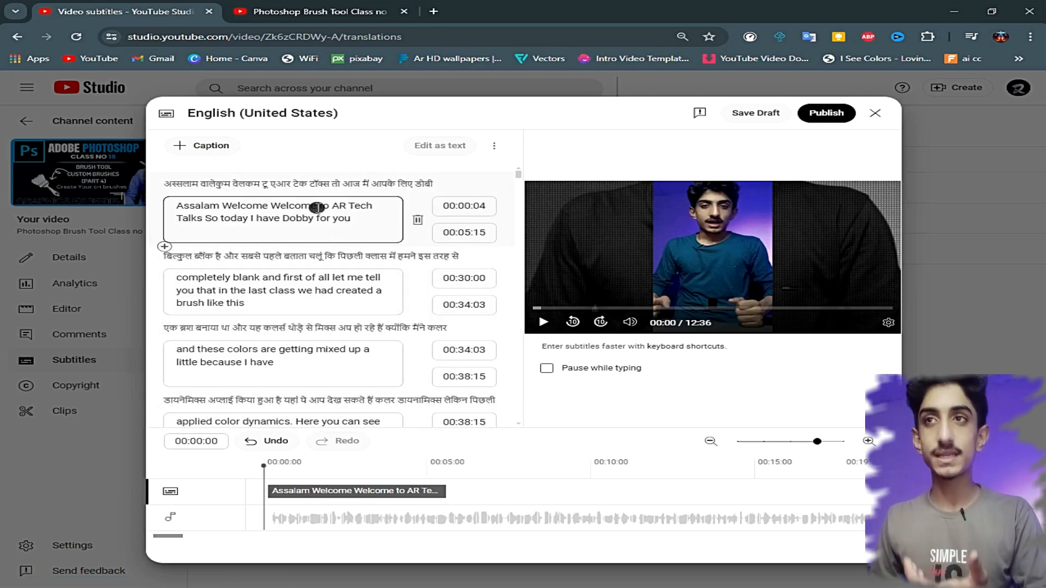
left_click_drag(316, 207, 273, 209)
key("BackSpace")
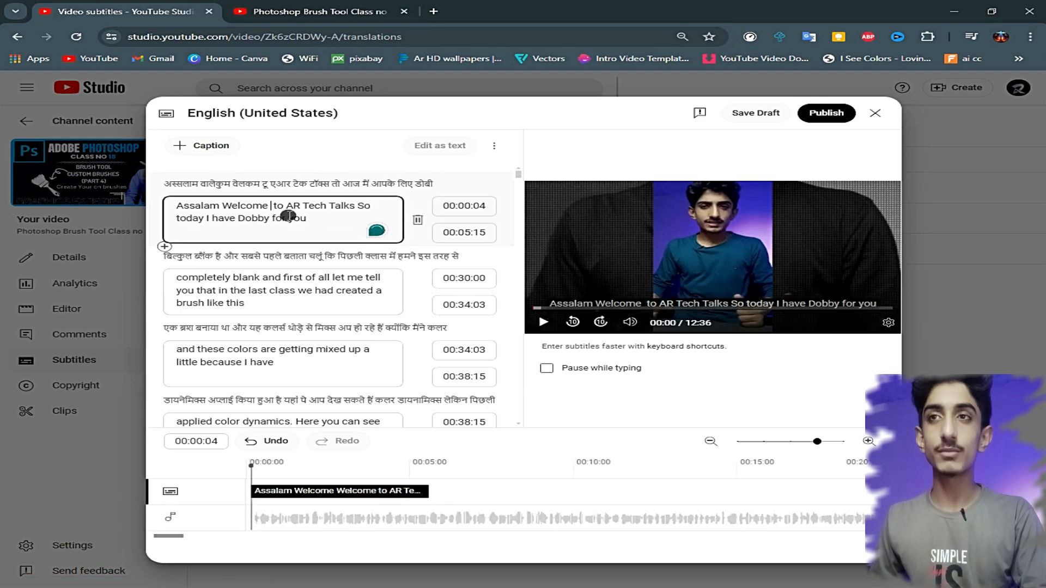
key("BackSpace")
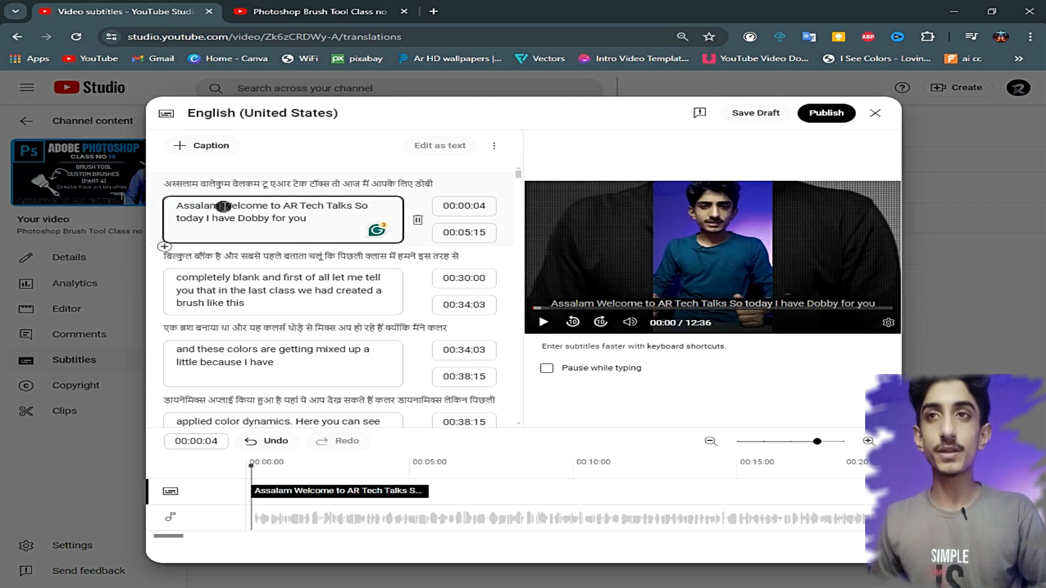
left_click_drag(223, 207, 147, 209)
key("BackSpace")
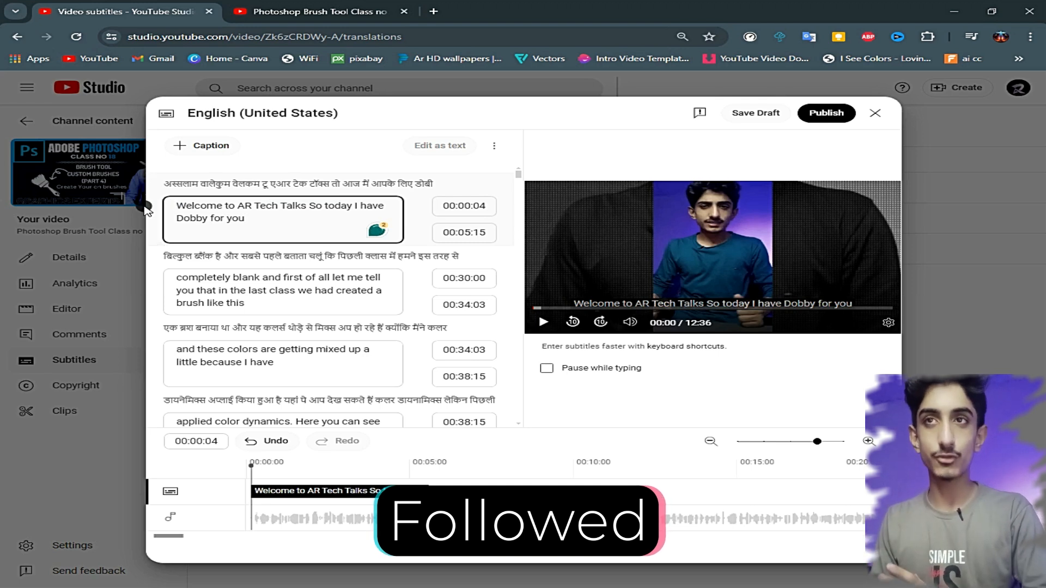
type("Greeting")
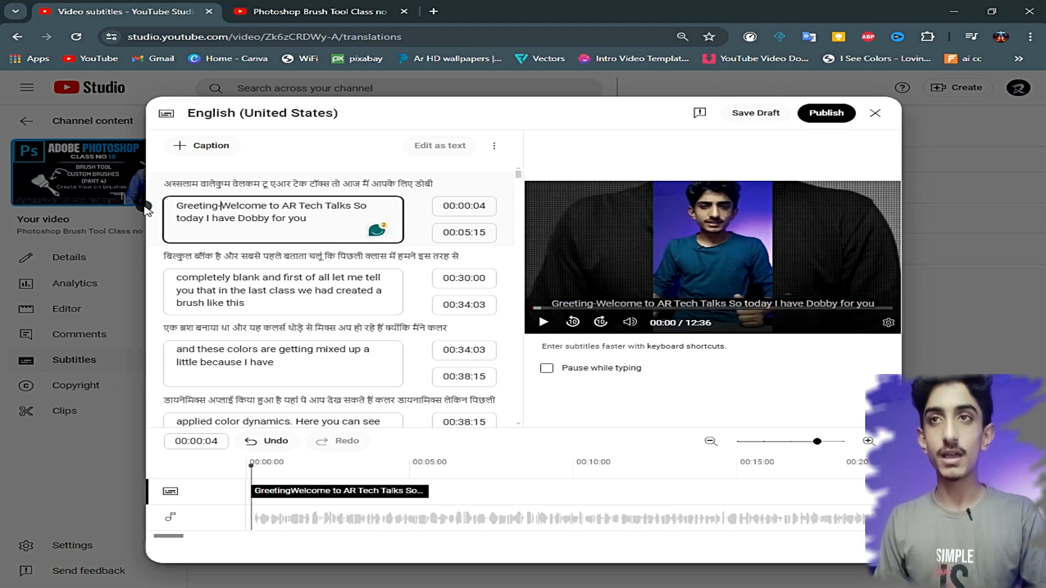
key("ctrl+BackSpace")
- Insert "Assalam o Alaikum" at the start of the first caption and publish the English (United States) subtitles
type("Assalam o Alaikum")
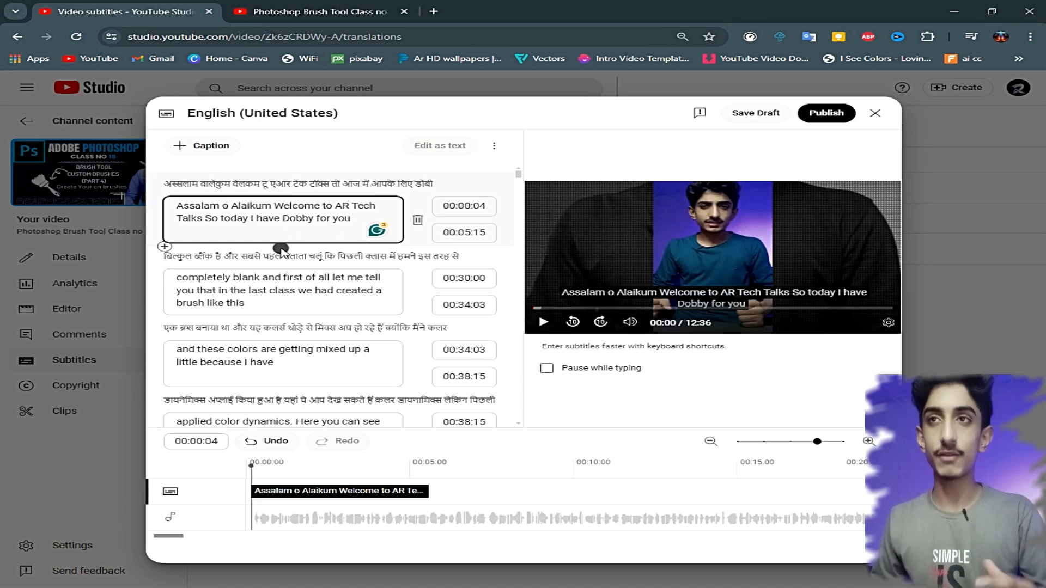
scroll(281, 249, "down", 4)
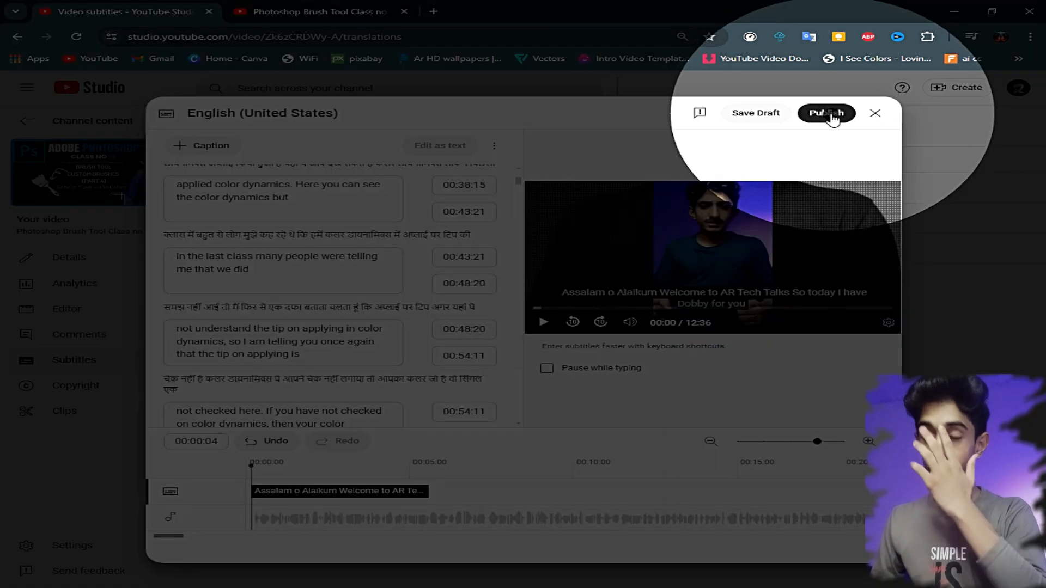
left_click(826, 114)
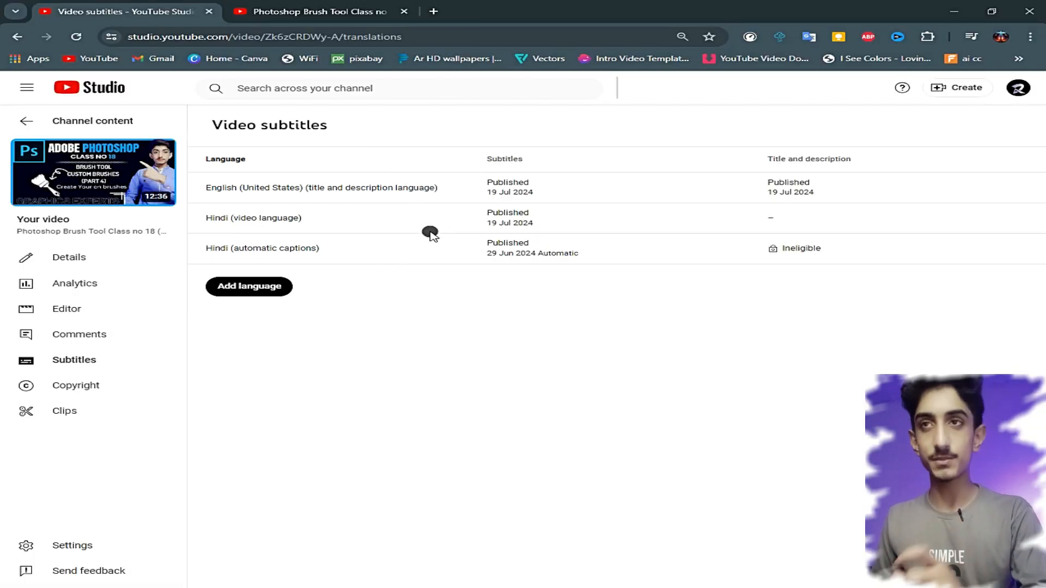
- Unpublish the Hindi (video language) subtitles of the video
left_click(559, 219)
key("F11")
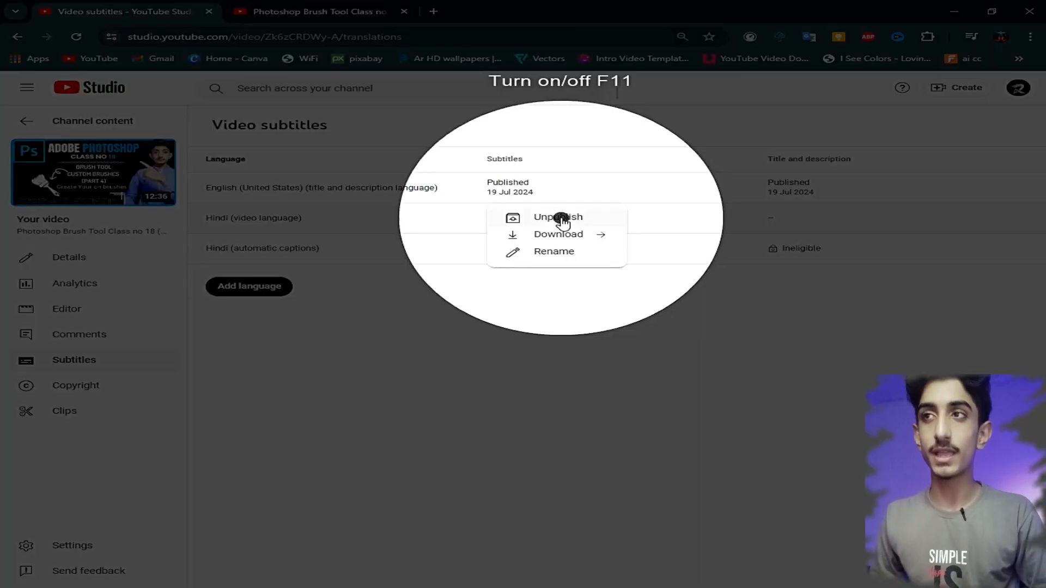
key("F11")
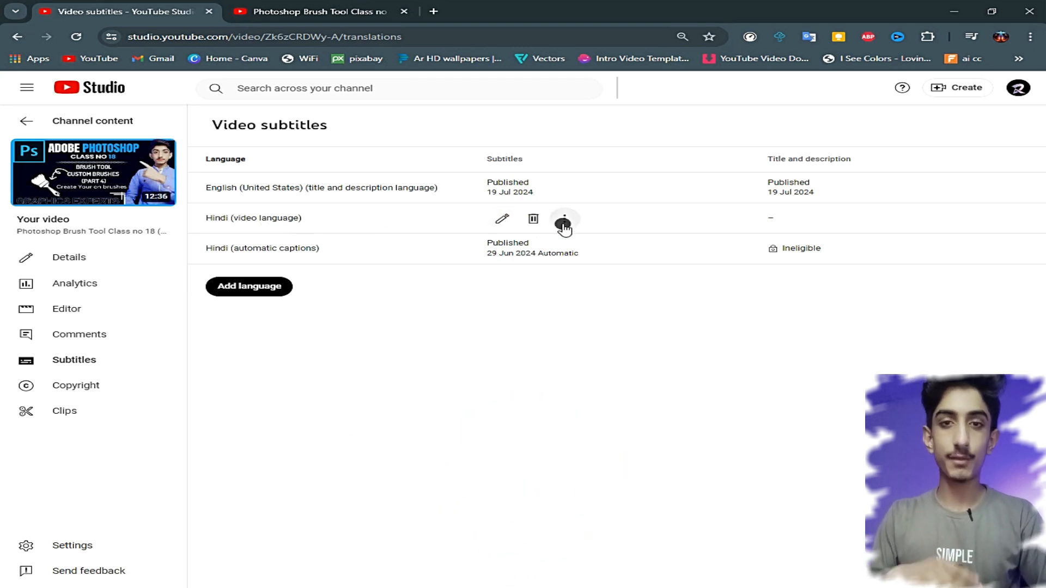
left_click(561, 219)
left_click(550, 218)
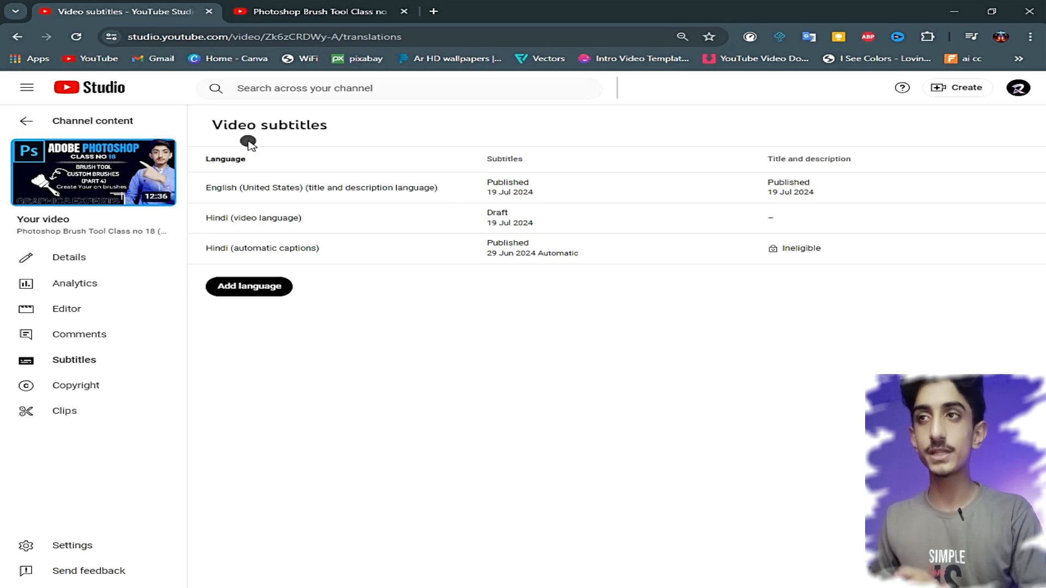
- Open the video's YouTube watch page, skip ahead through playback to check the English captions, and pause the video
left_click(94, 178)
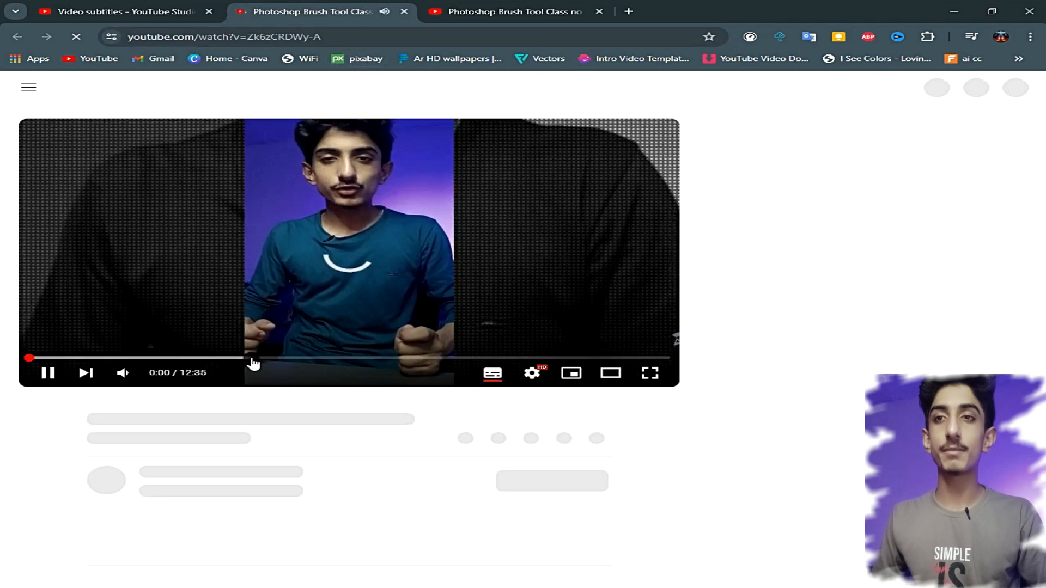
left_click(253, 359)
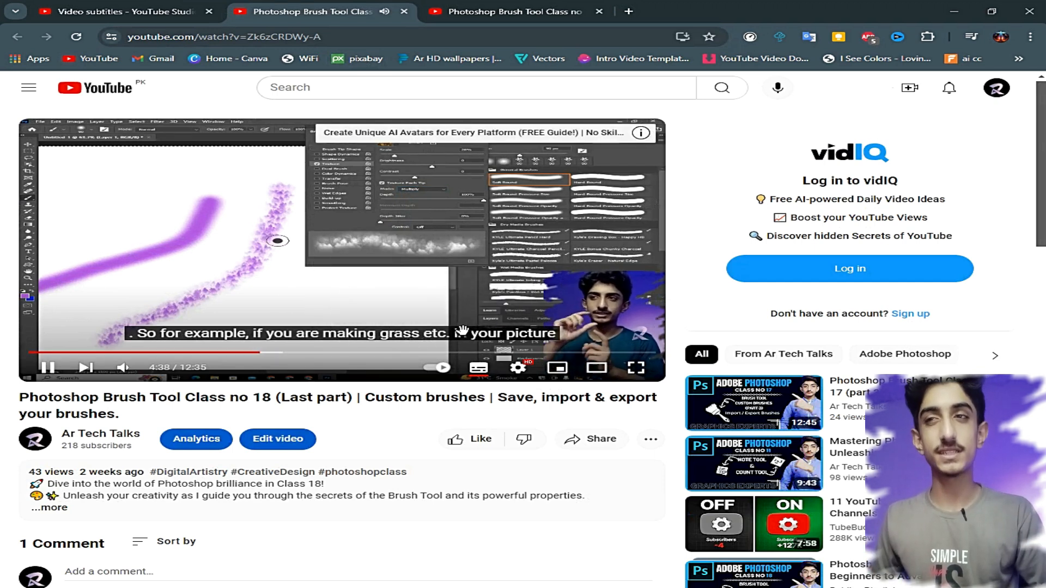
key("Right")
key("Right")
key("Right")
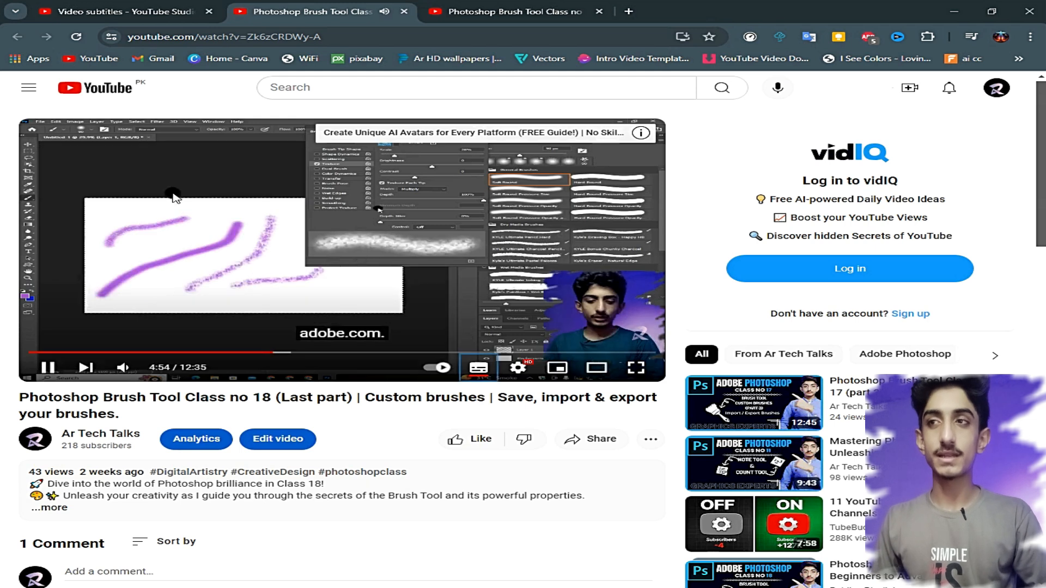
key("space")
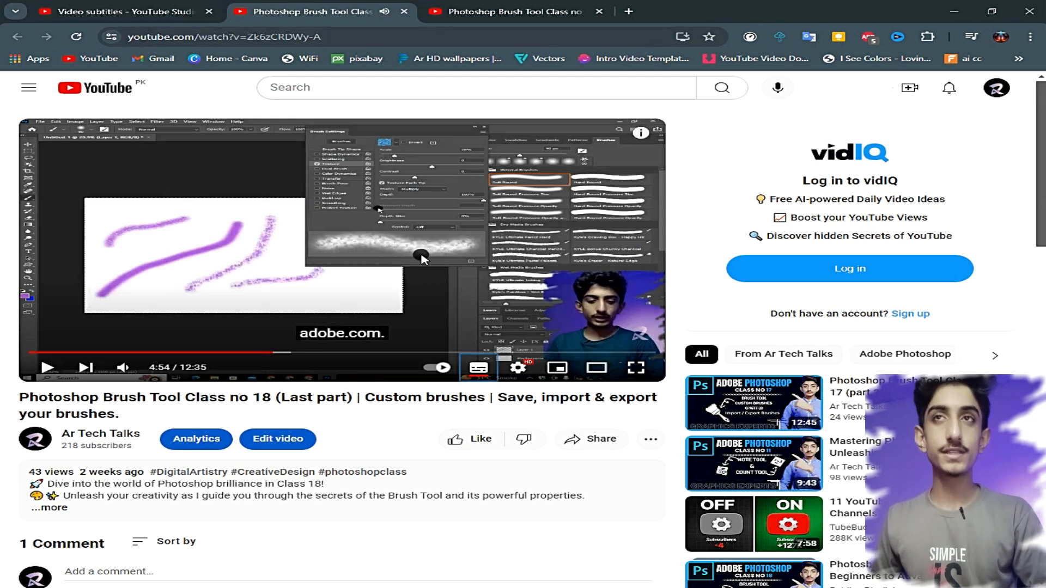